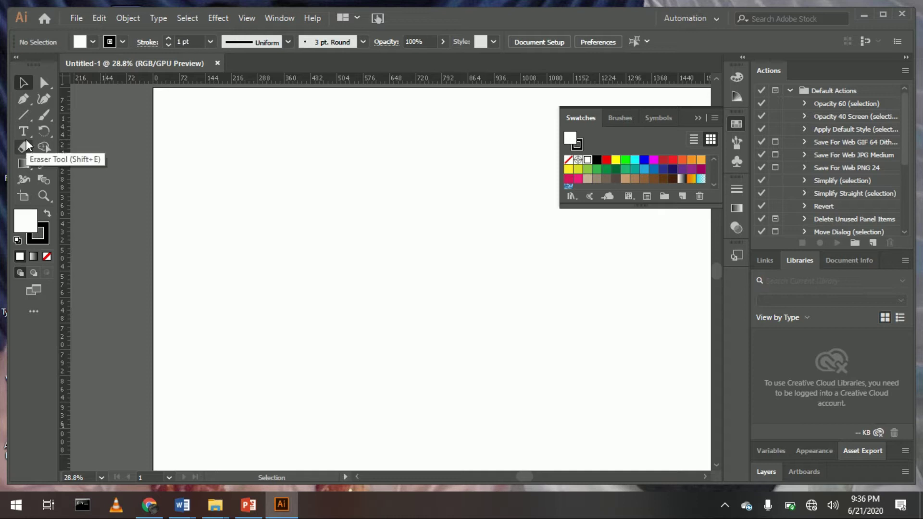
Draw a circle about 580 pt in diameter on the artboard with the Ellipse tool and fill it with black
left_click(28, 115)
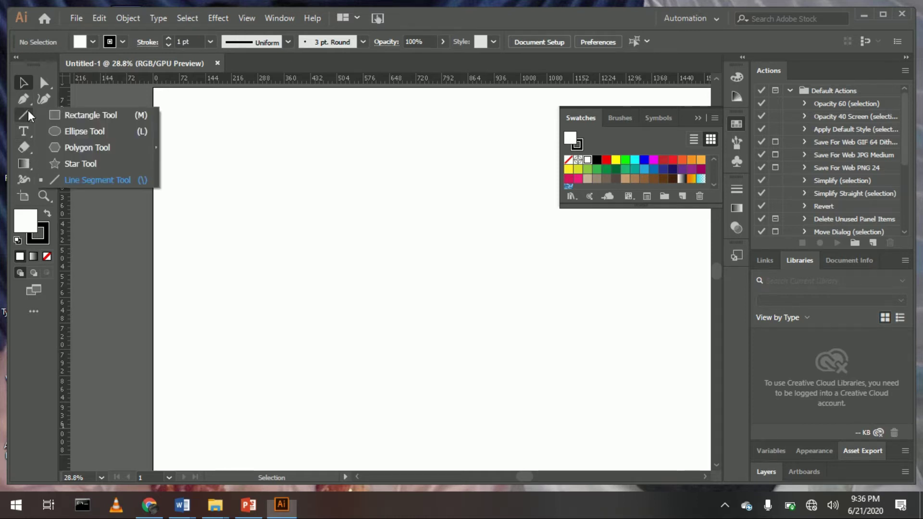
left_click(78, 133)
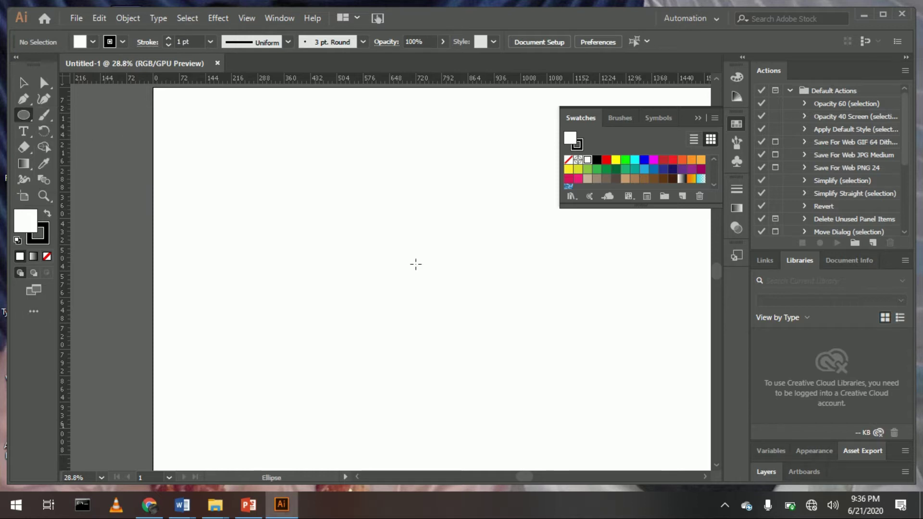
left_click_drag(346, 214, 552, 418)
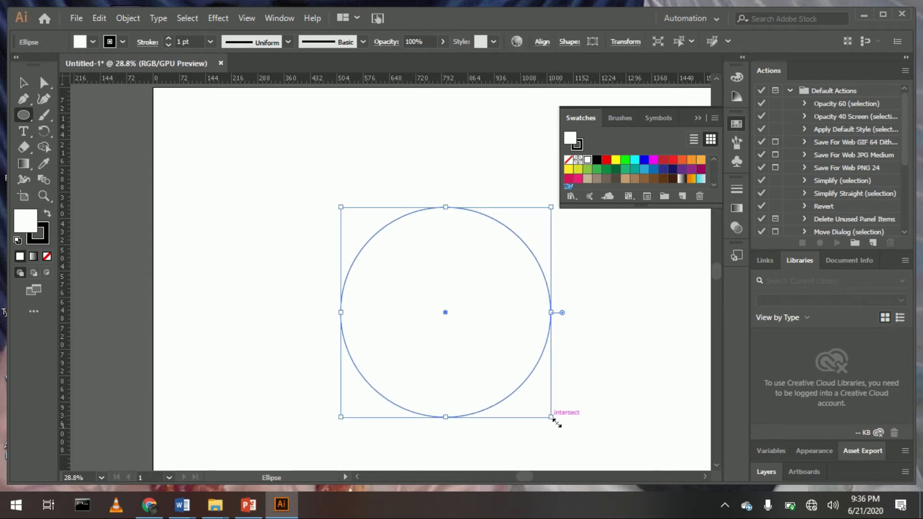
left_click(596, 160)
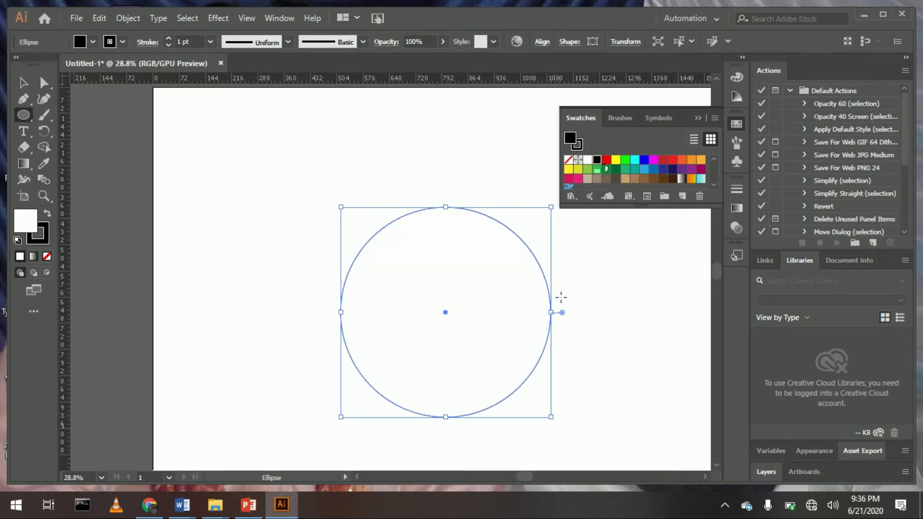
Move the black circle up and to the left, toward the top of the artboard
key("v")
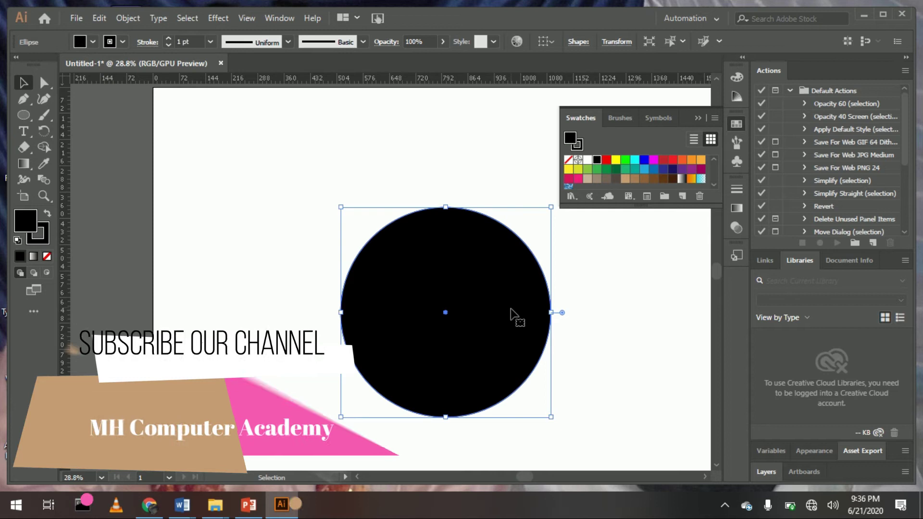
left_click_drag(511, 313, 449, 241)
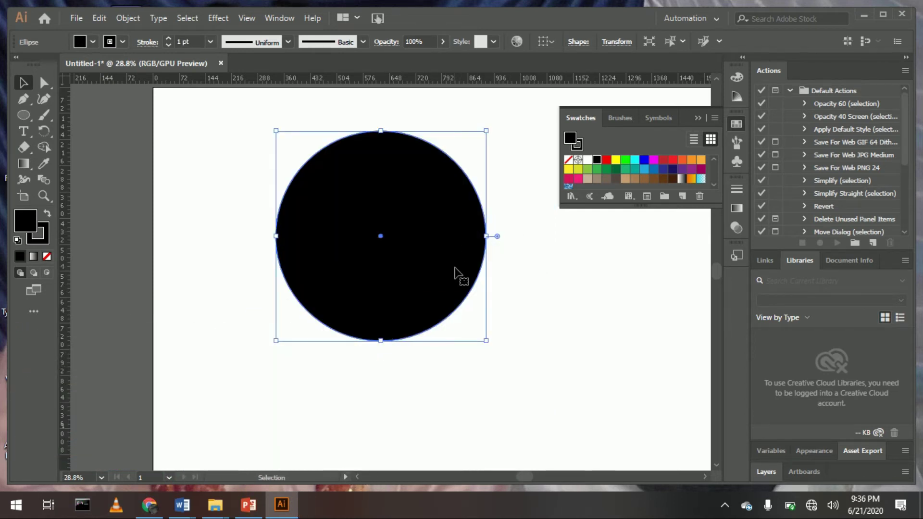
mouse_move(454, 267)
left_mouse_down()
mouse_move(442, 252)
mouse_move(453, 267)
left_mouse_up()
Create a slightly smaller concentric copy of the black circle and fill it with white to form a ring
left_click_drag(491, 344, 487, 341)
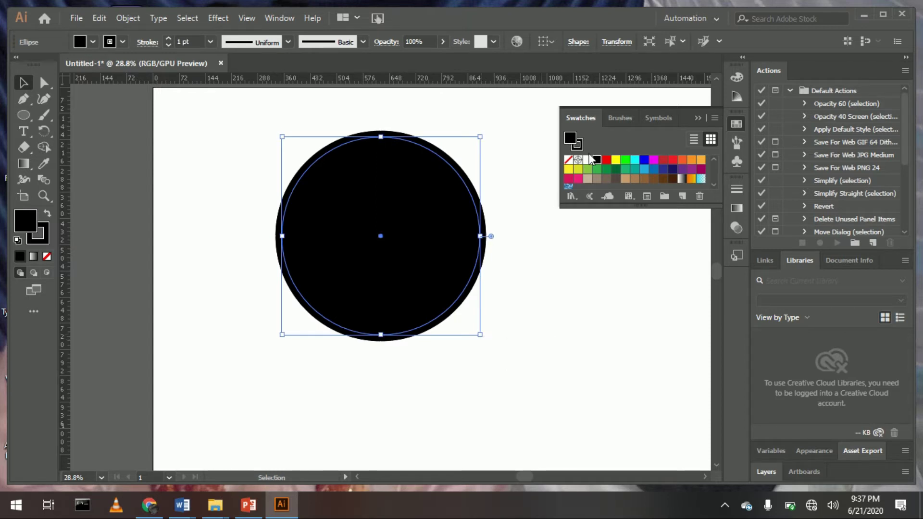
left_click(588, 159)
left_click(577, 261)
Group the black and white circles and move the ring slightly down on the artboard
left_click_drag(219, 126, 512, 371)
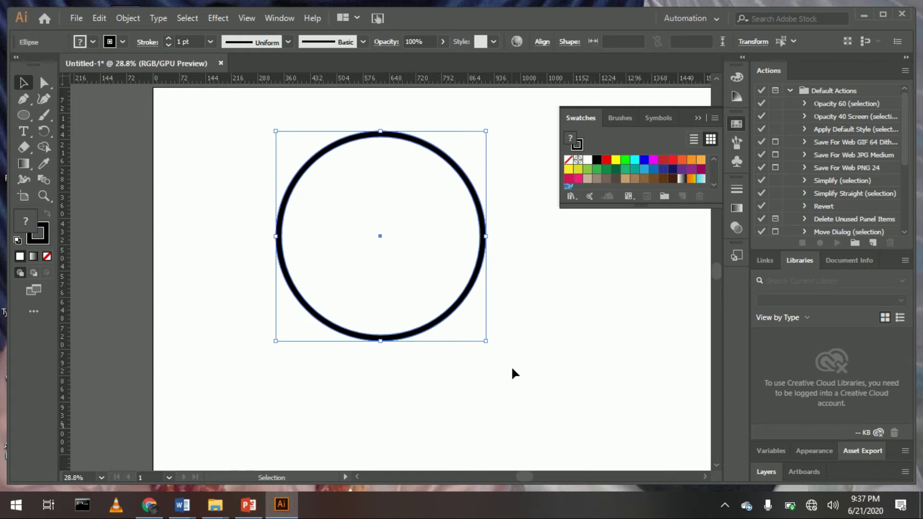
key("ctrl+g")
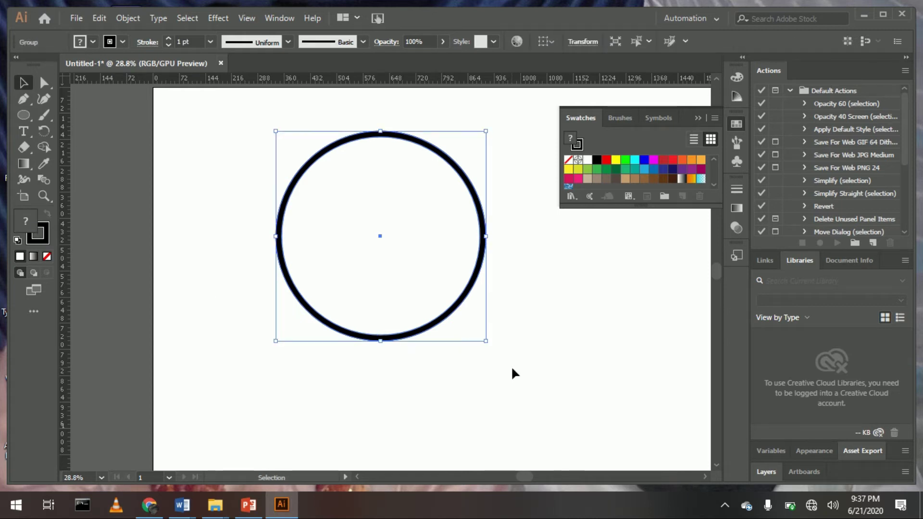
left_click(563, 290)
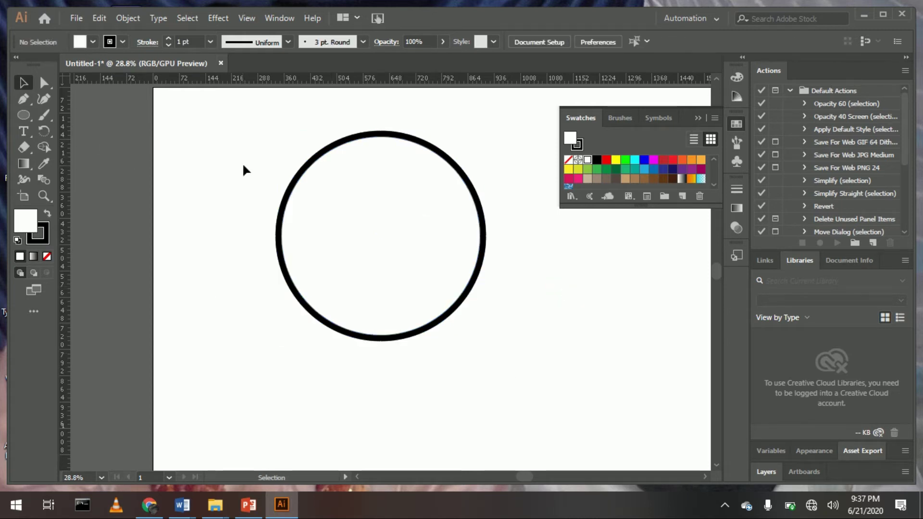
left_click_drag(380, 282, 385, 312)
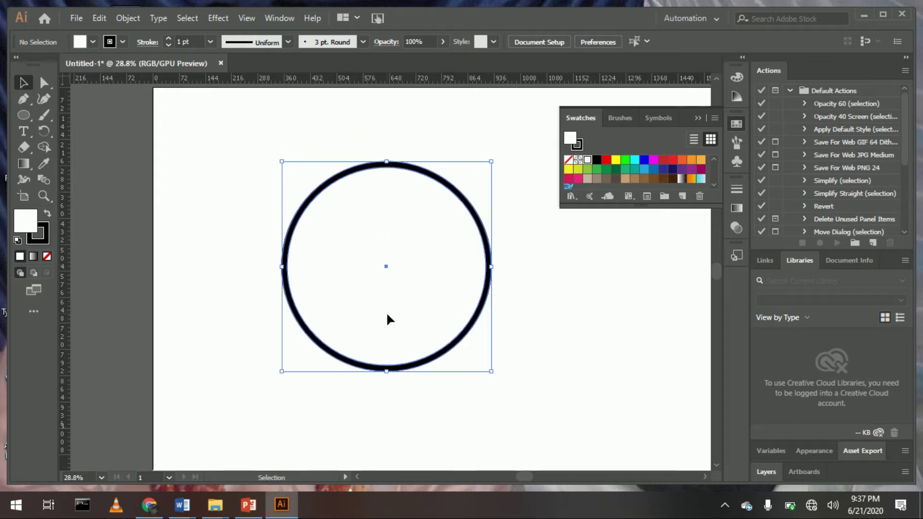
left_click(548, 319)
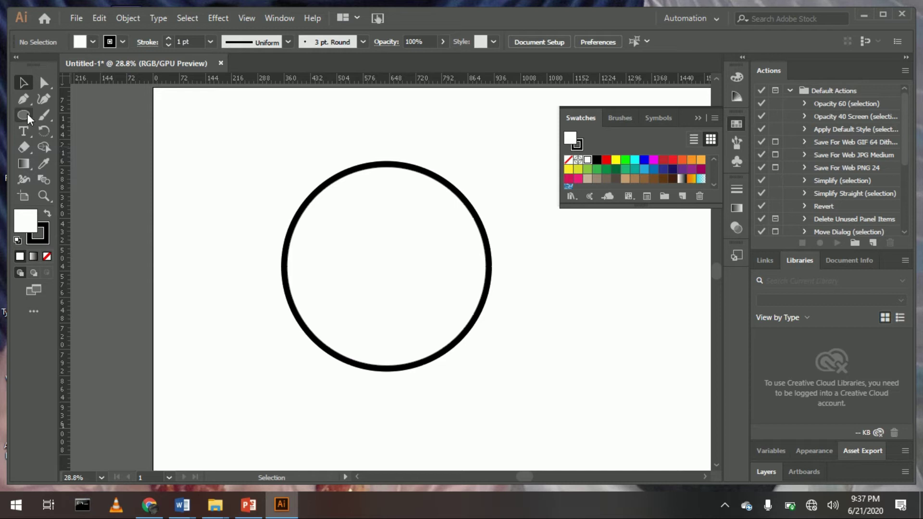
Draw a short horizontal line segment at the 9 o'clock position just inside the ring and set its stroke to 12 pt
left_click_drag(28, 113, 85, 175)
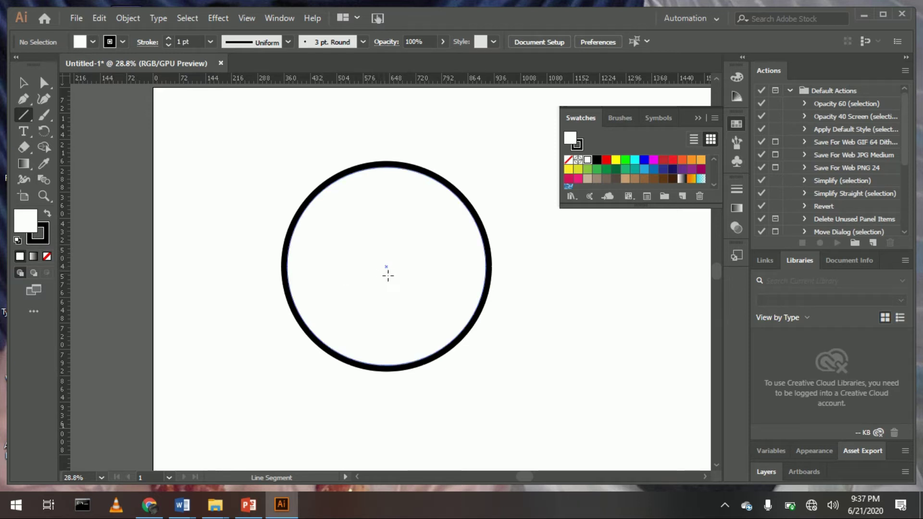
mouse_move(298, 274)
left_mouse_down()
mouse_move(312, 274)
mouse_move(306, 269)
left_mouse_up()
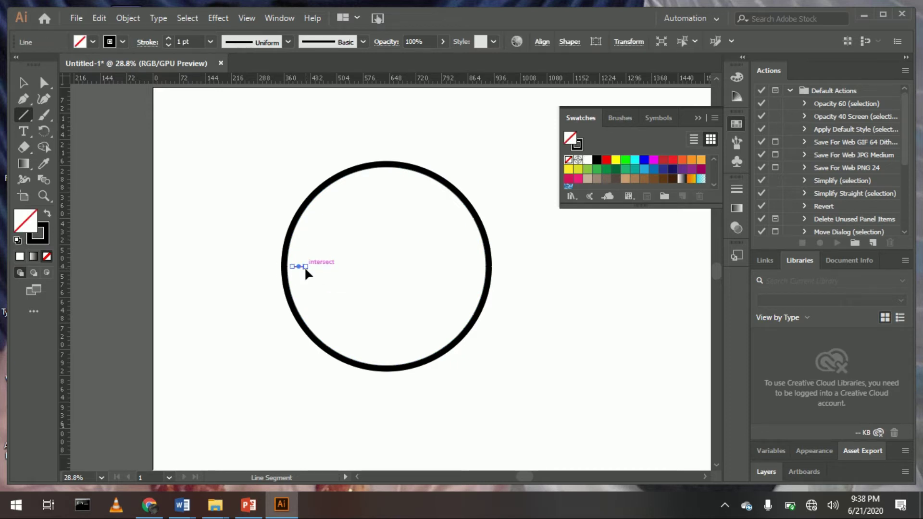
key("v")
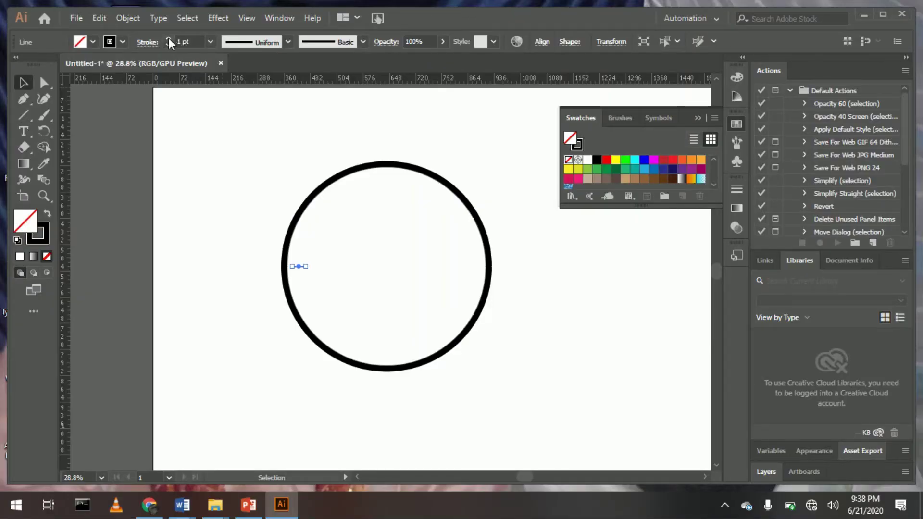
left_click(169, 39)
left_click(169, 40)
left_click(169, 39)
left_click(169, 40)
left_click(204, 178)
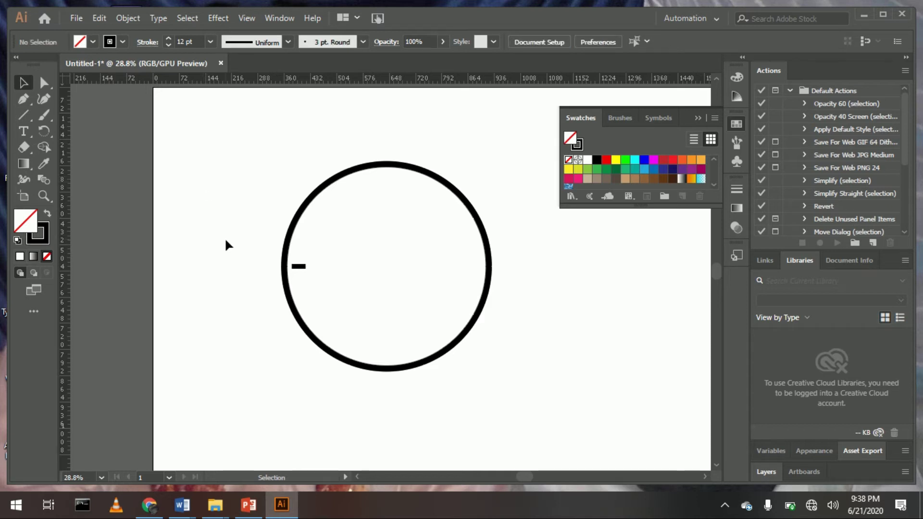
Create a copy of the 9 o'clock mark rotated 30° around the centre of the circle
left_click(297, 265)
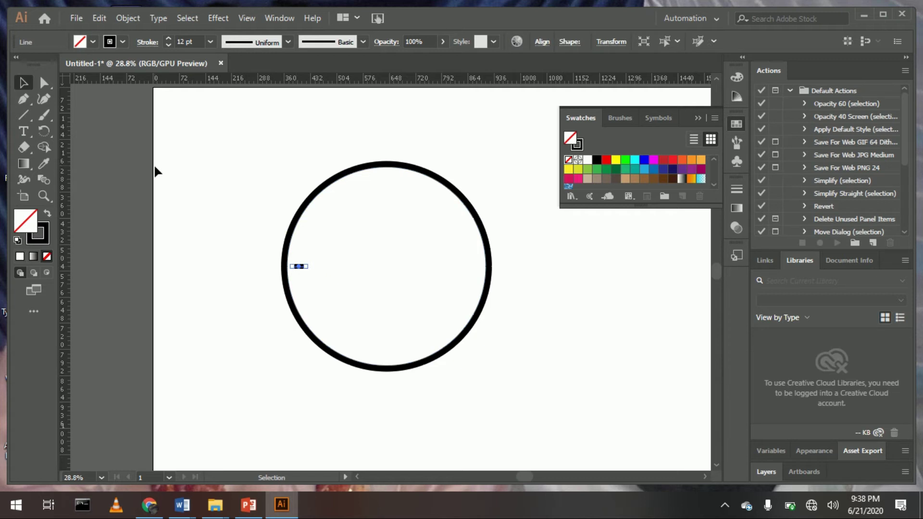
left_click(44, 133)
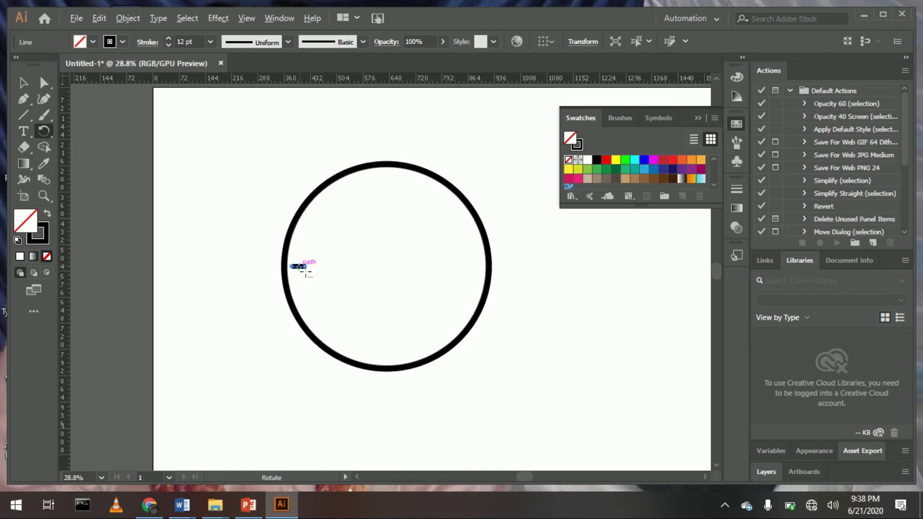
left_click_drag(305, 271, 389, 271)
left_click(384, 267, "alt")
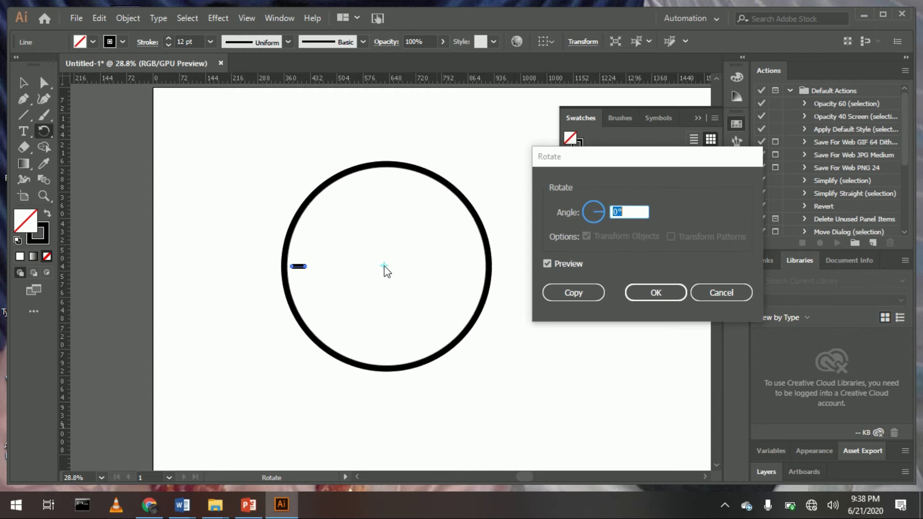
left_click(634, 217)
key("BackSpace")
key("BackSpace")
type("30")
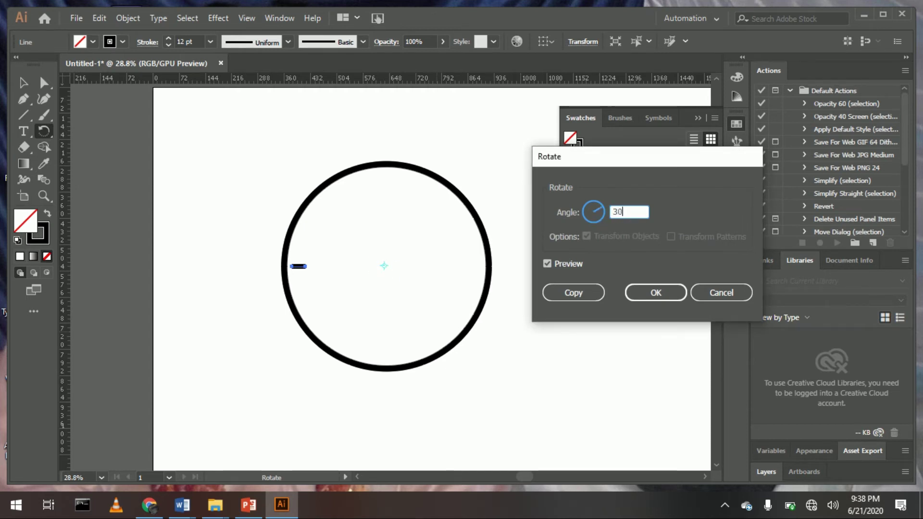
left_click(603, 247)
left_click(579, 295)
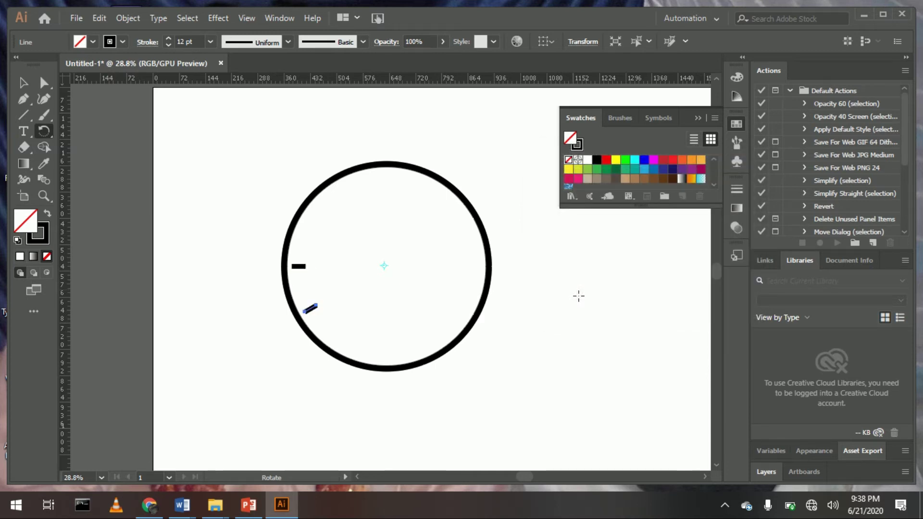
Repeat the 30° rotated copy until twelve hour marks run around the clock face
key("ctrl+d")
key("ctrl+d")
key("ctrl+d")
key("ctrl+d")
key("ctrl+d")
key("ctrl+d")
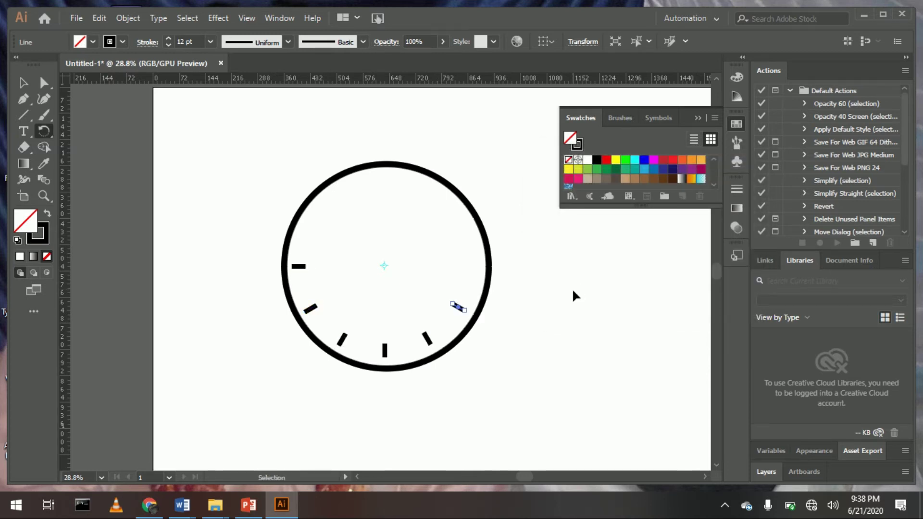
key("ctrl+d")
key("ctrl+d")
key("ctrl+d")
key("ctrl+d")
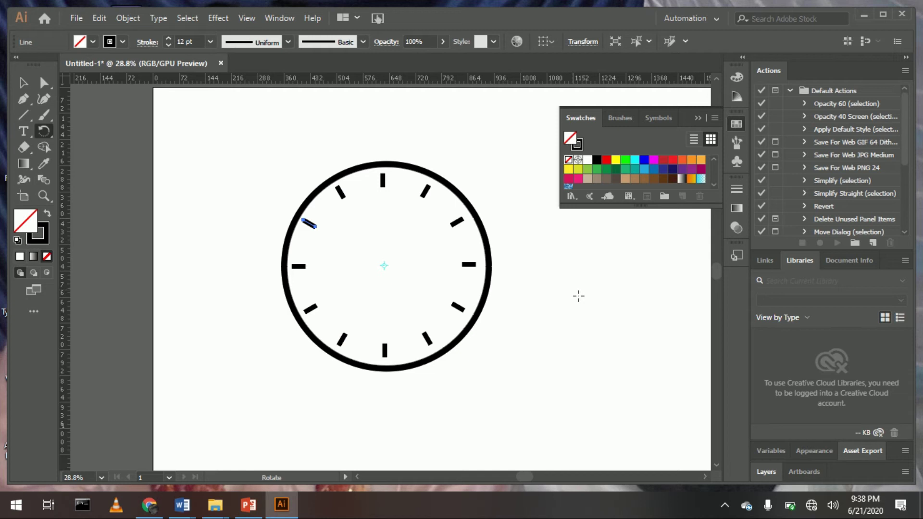
key("v")
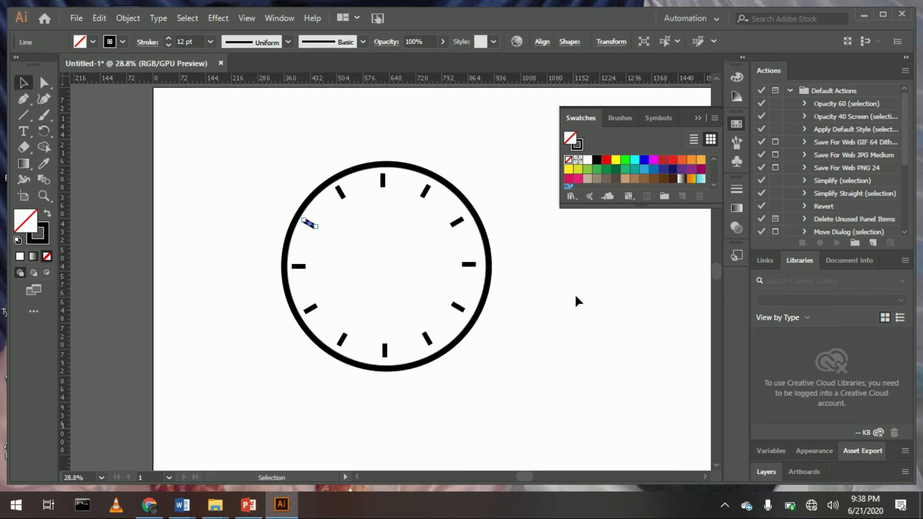
Draw a vertical line segment as a clock hand from just below the 12 o'clock mark to slightly past the centre
left_click(575, 294)
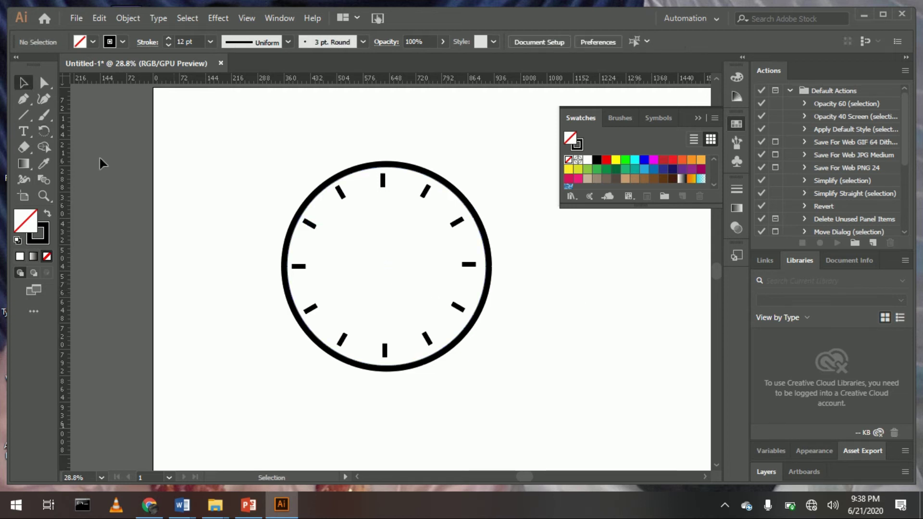
left_click(22, 115)
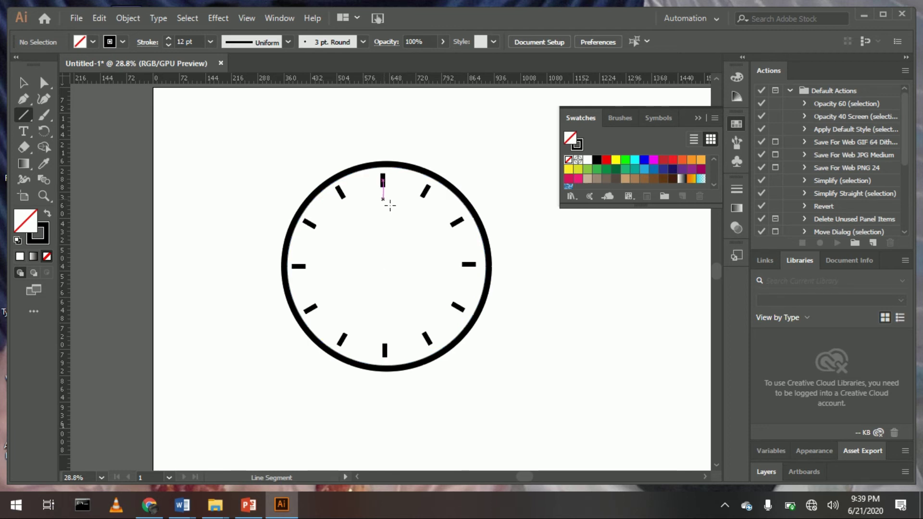
left_click_drag(389, 205, 388, 287)
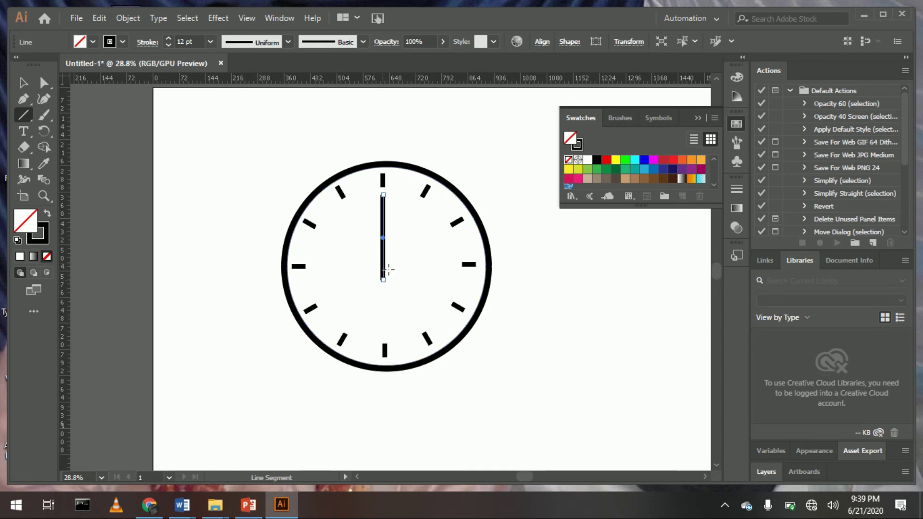
Create a copy of the vertical hand rotated 120° around the clock's centre, pointing at the 8 o'clock mark
left_click(43, 132)
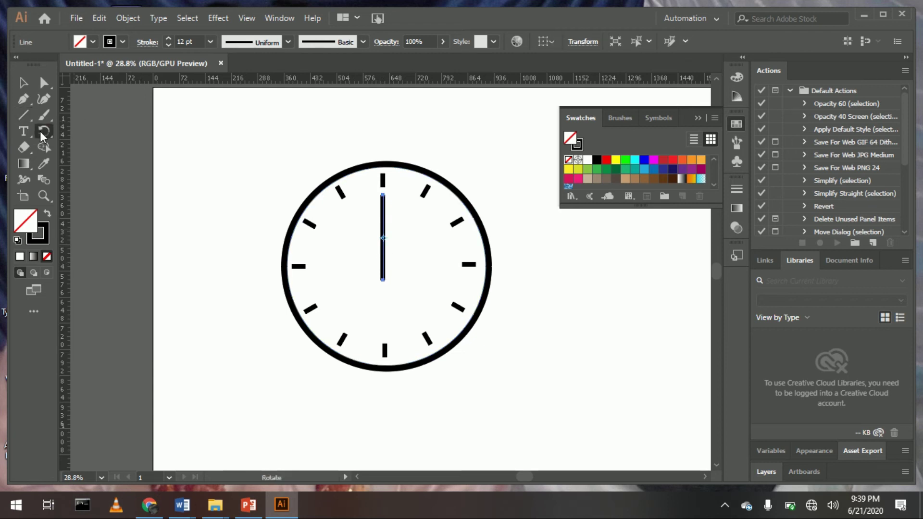
left_click(387, 273, "alt")
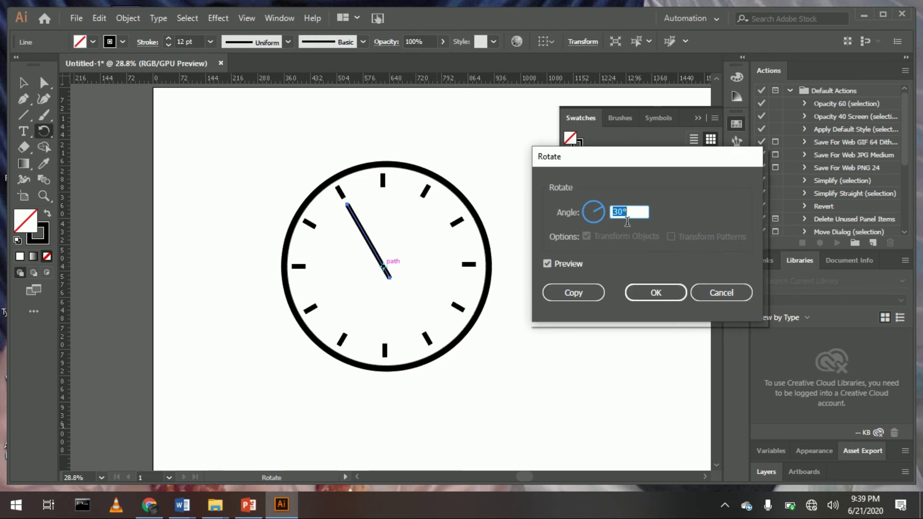
left_click(642, 218)
key("BackSpace")
key("BackSpace")
key("BackSpace")
type("120")
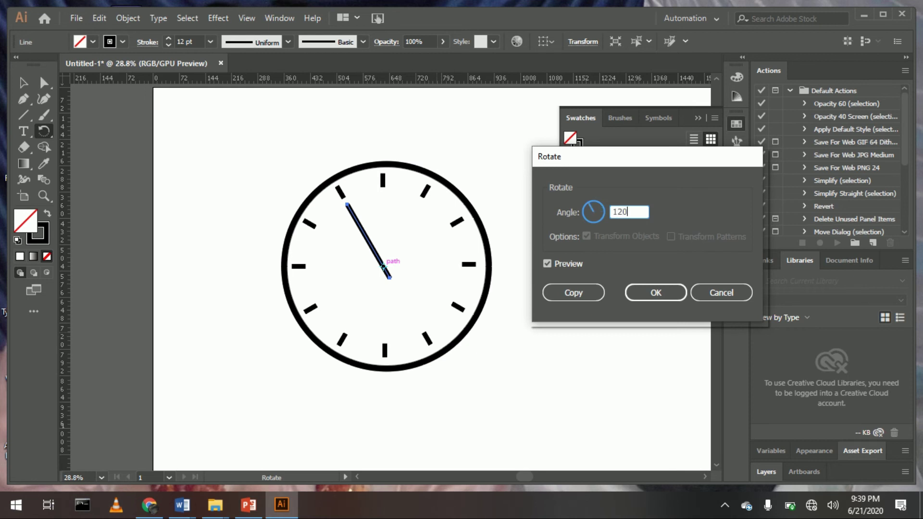
left_click(572, 293)
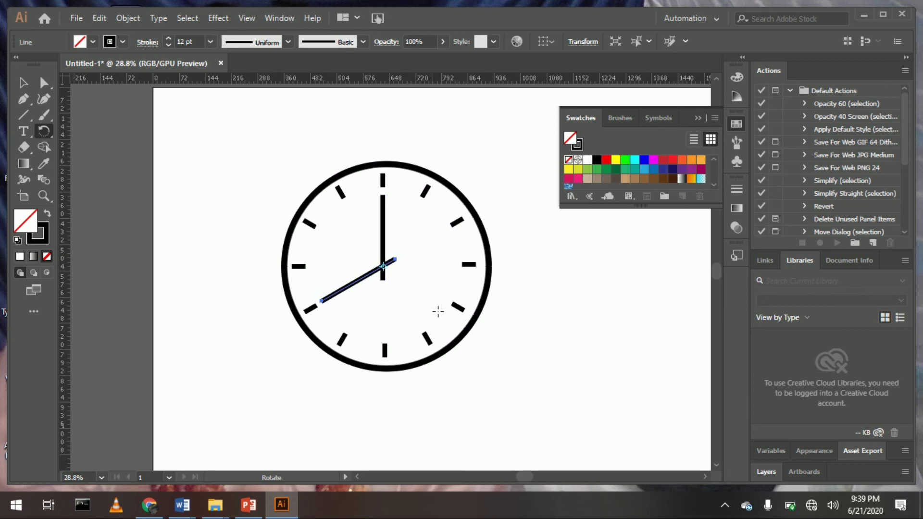
Shorten the 8 o'clock hand from its outer end and group all parts of the clock
key("v")
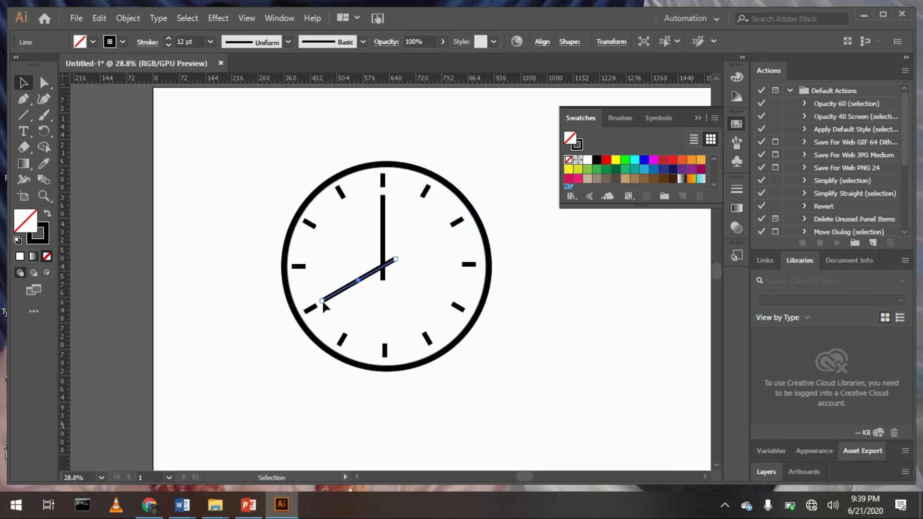
left_click_drag(322, 299, 331, 300)
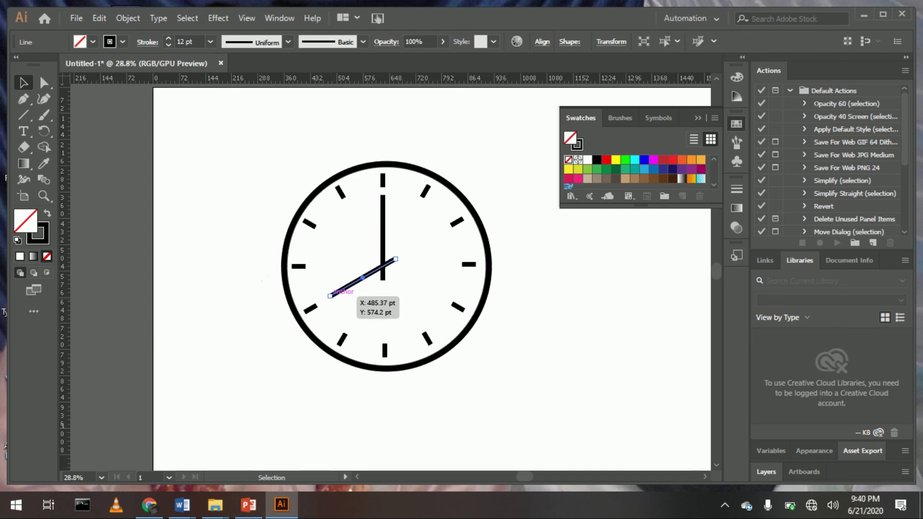
left_click(260, 267)
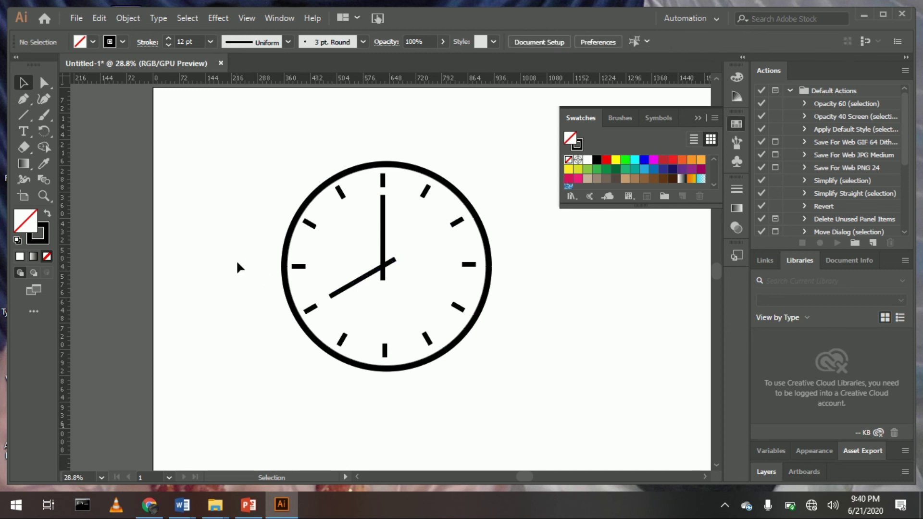
left_click_drag(221, 116, 562, 416)
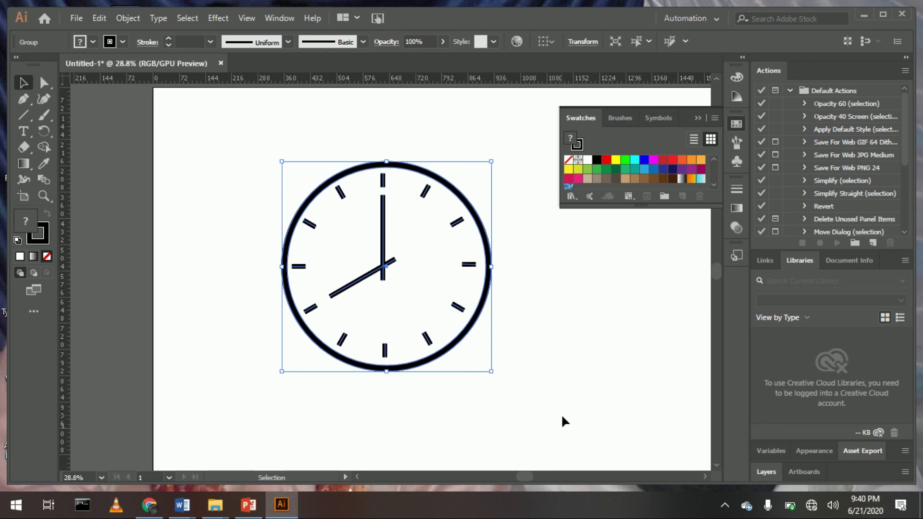
left_click(566, 365)
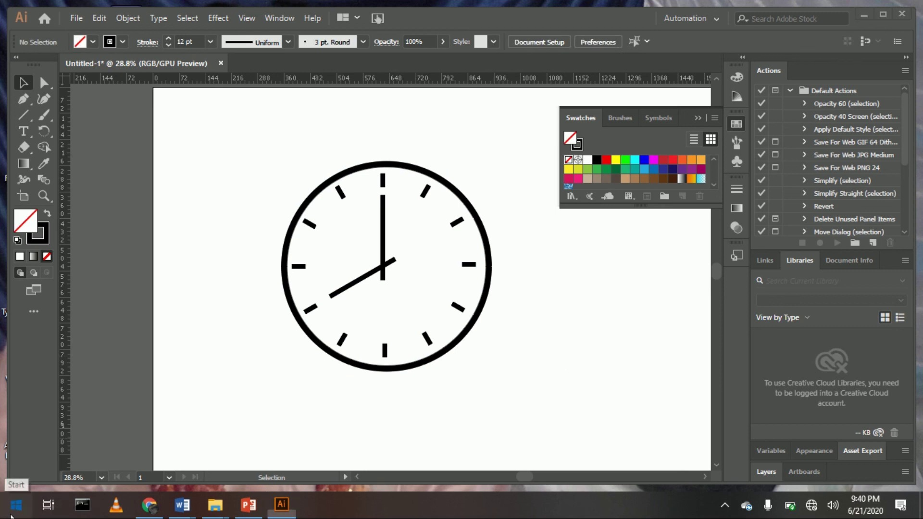
Search Windows for Notepad and launch it
left_click(11, 515)
type("not")
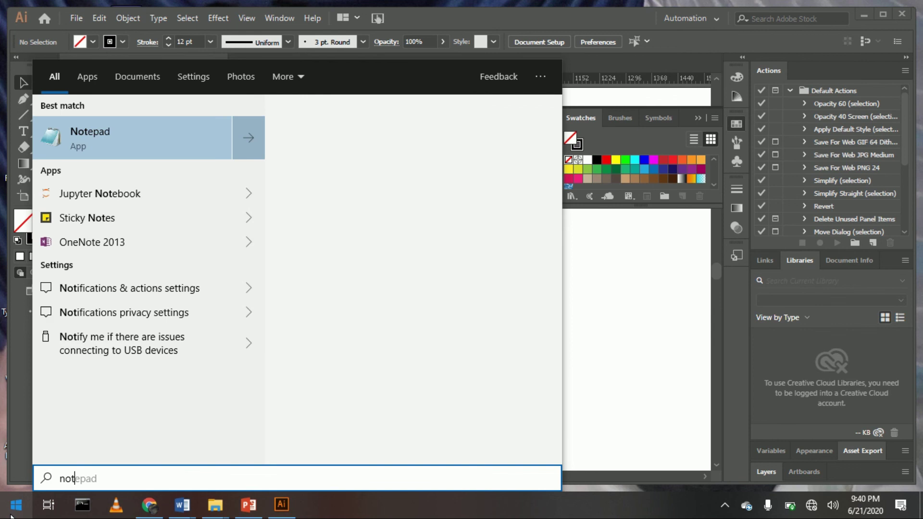
type("eepad")
key("Return")
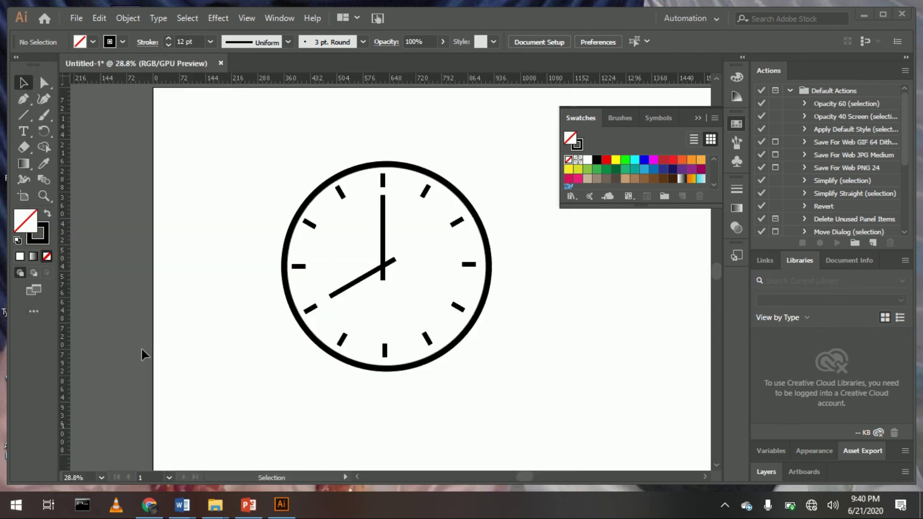